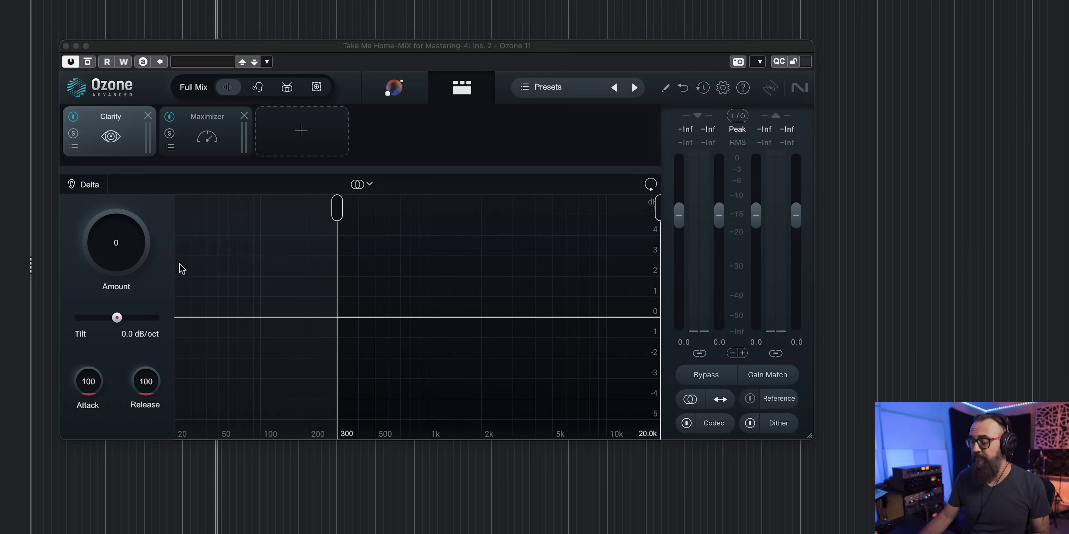
Step: Play the mix, settle Clarity's Amount at 33, and switch on Gain Match
key(space)
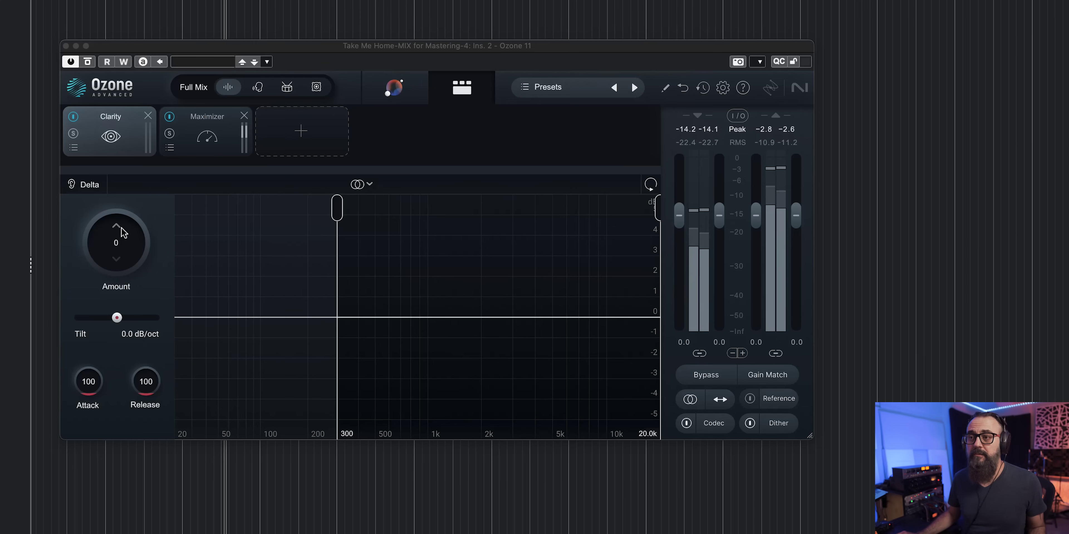
scroll(121, 228, up, 8)
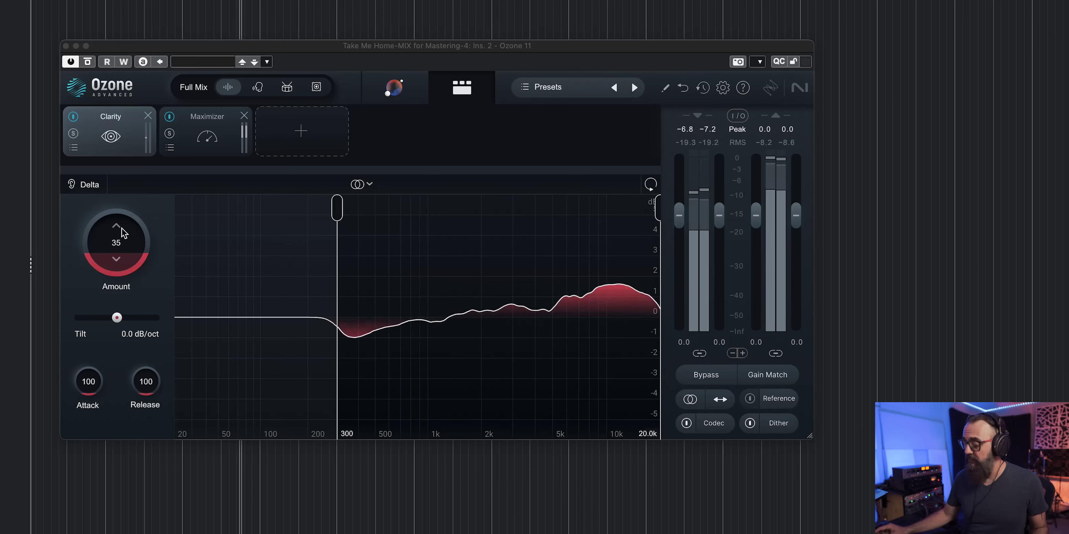
scroll(121, 228, down, 3)
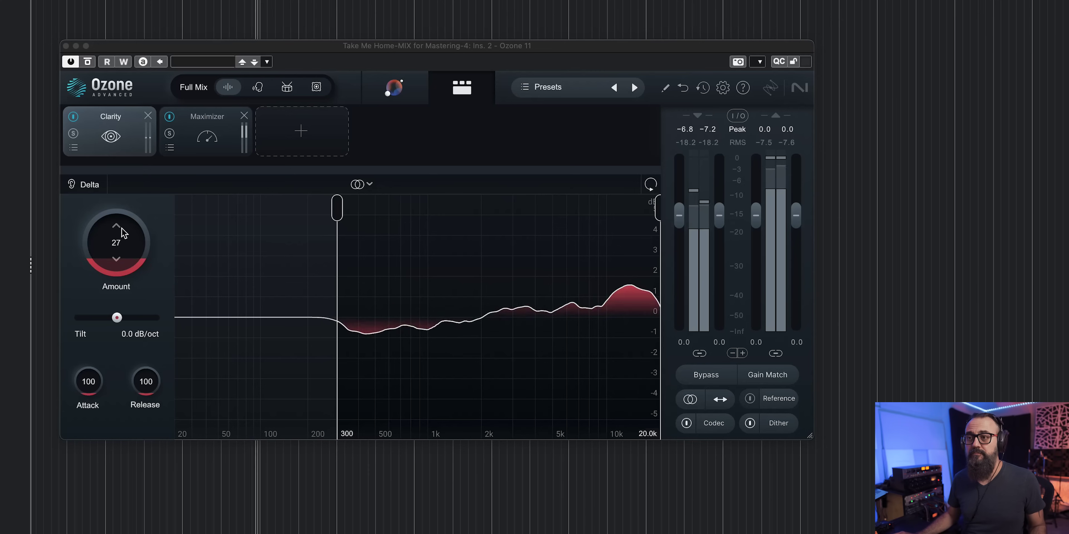
scroll(121, 227, up, 11)
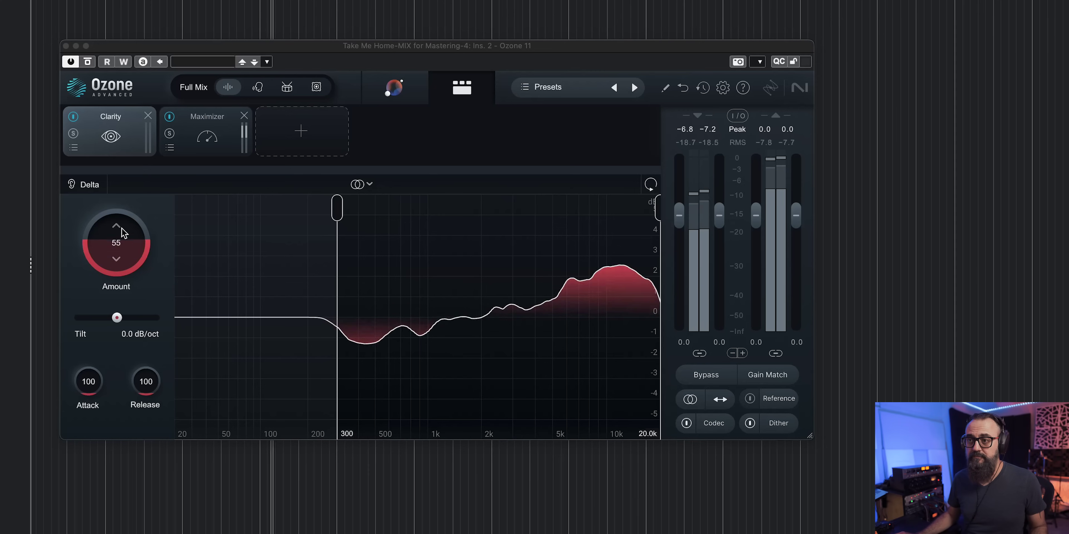
scroll(121, 228, down, 2)
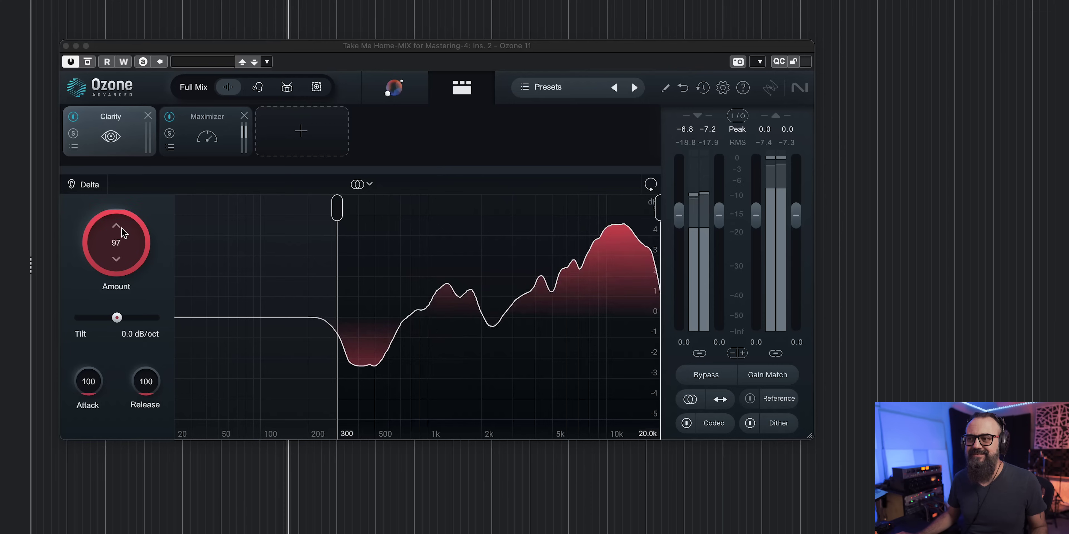
scroll(121, 228, down, 6)
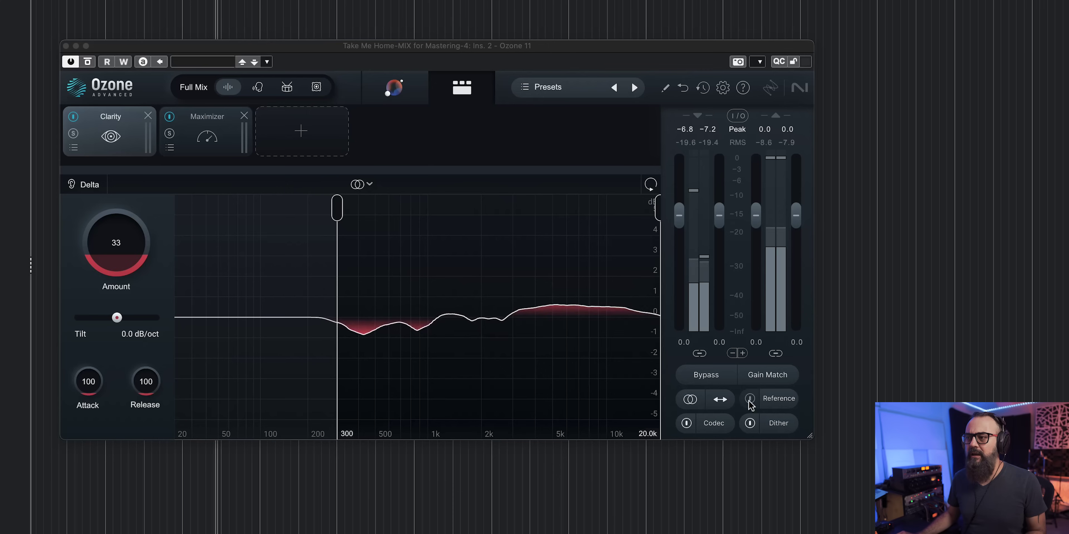
click(774, 374)
key(space)
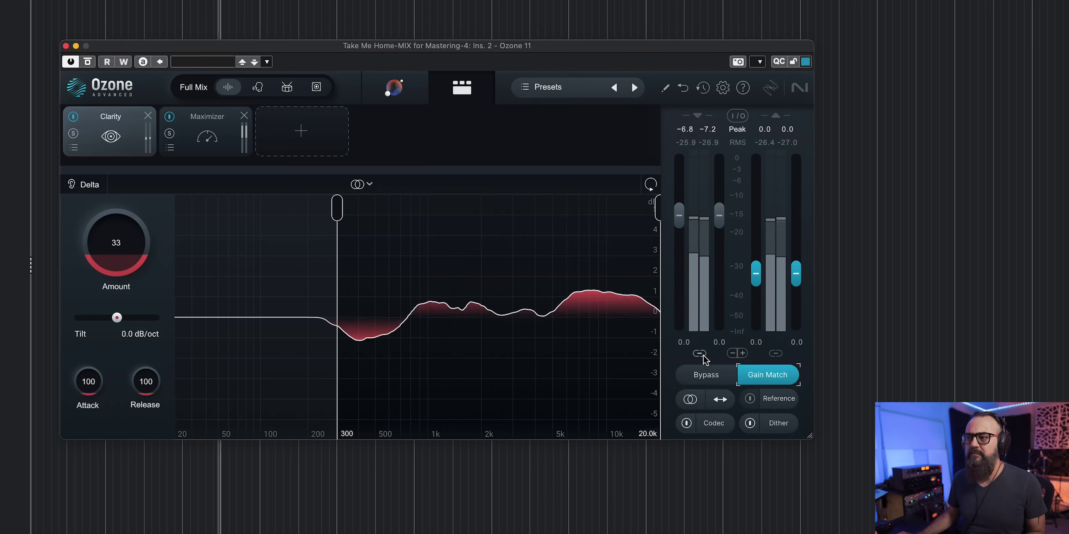
Step: A/B the Clarity processing against bypass twice, ending with processing active
click(714, 374)
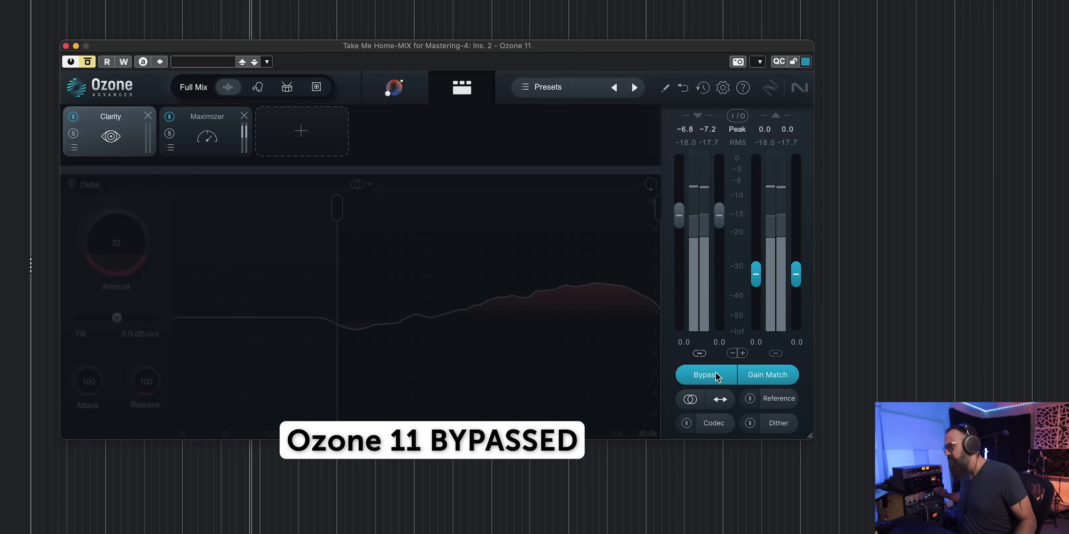
click(715, 375)
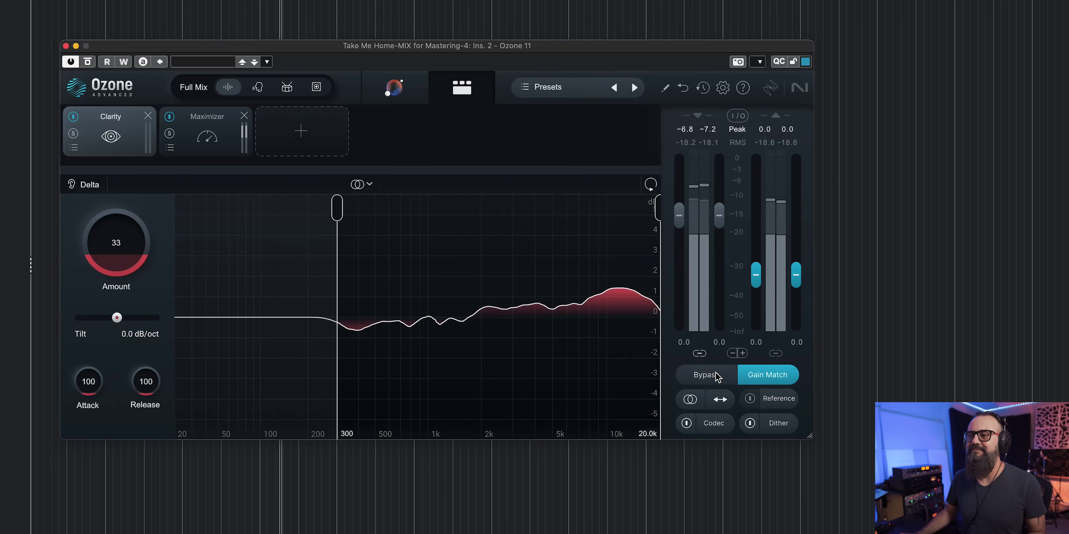
click(715, 375)
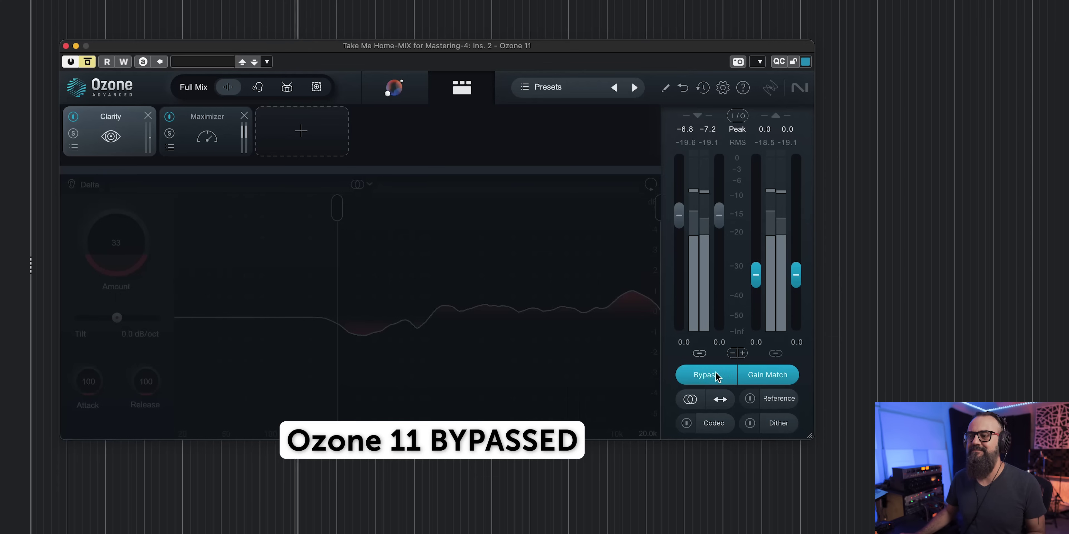
click(714, 375)
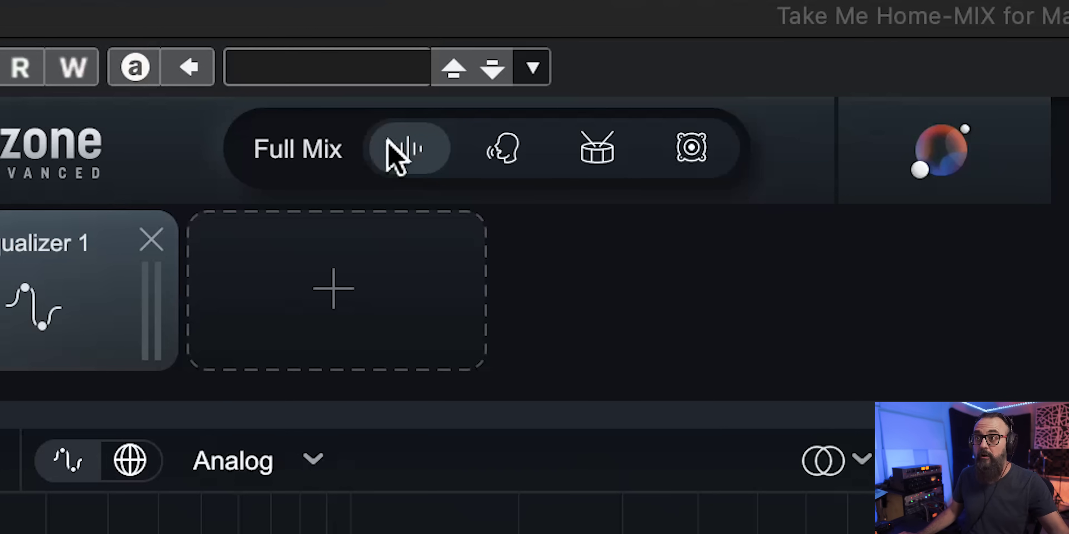
click(479, 153)
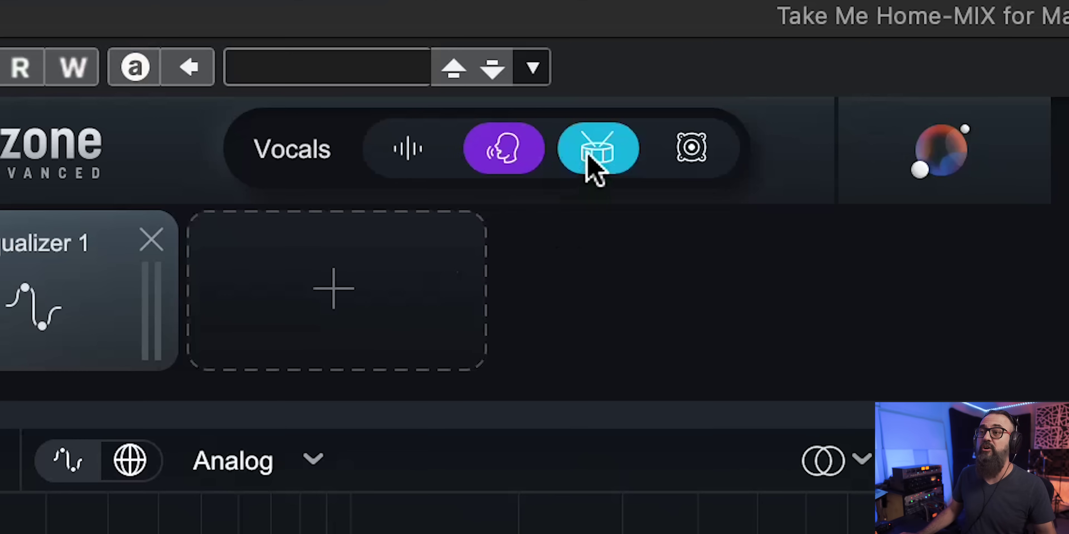
click(809, 192)
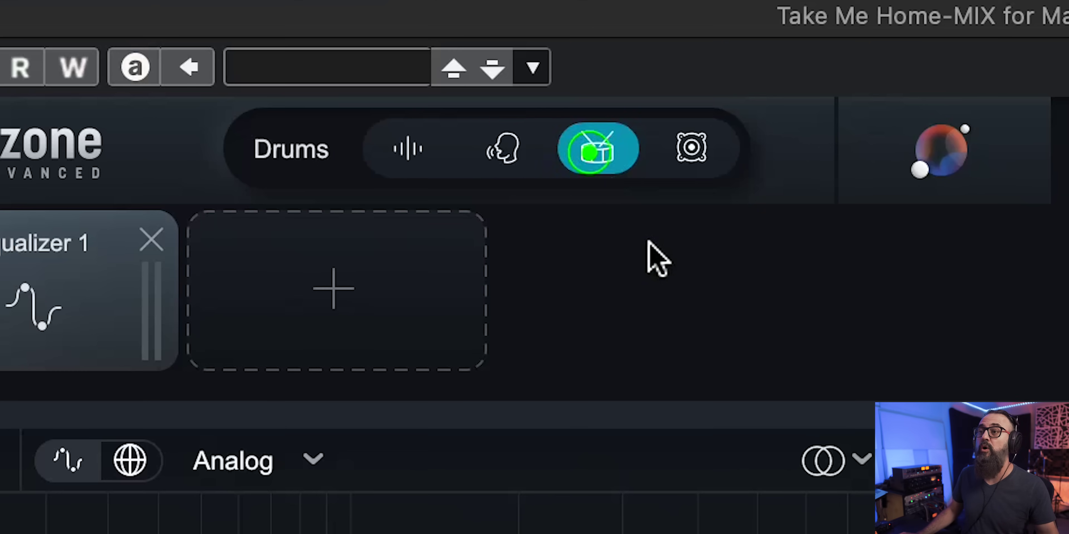
click(698, 145)
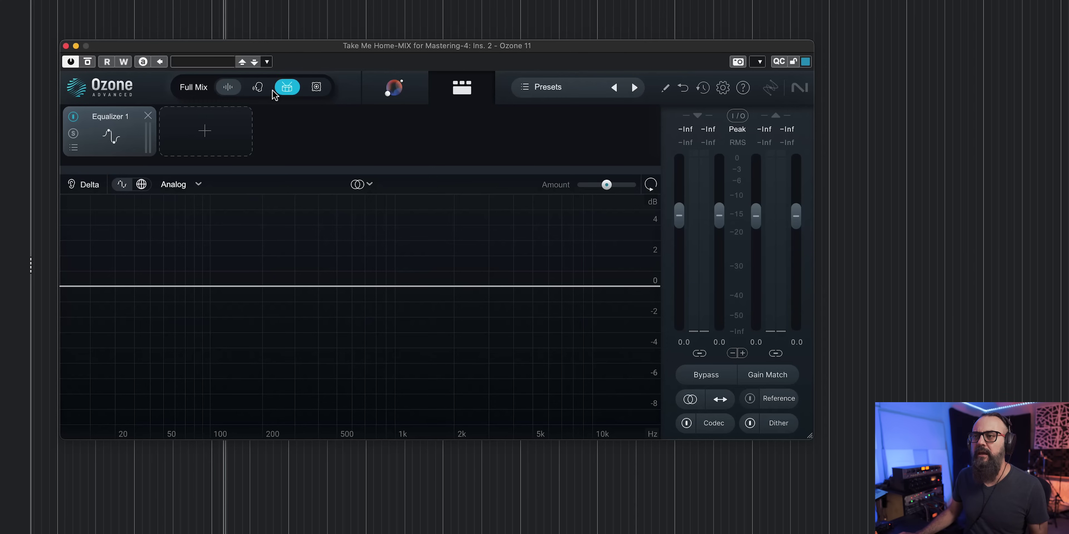
Step: Focus Equalizer 1 on Vocals, add bell boosts near 1268 Hz and 2.8 kHz, then bypass
click(256, 88)
key(space)
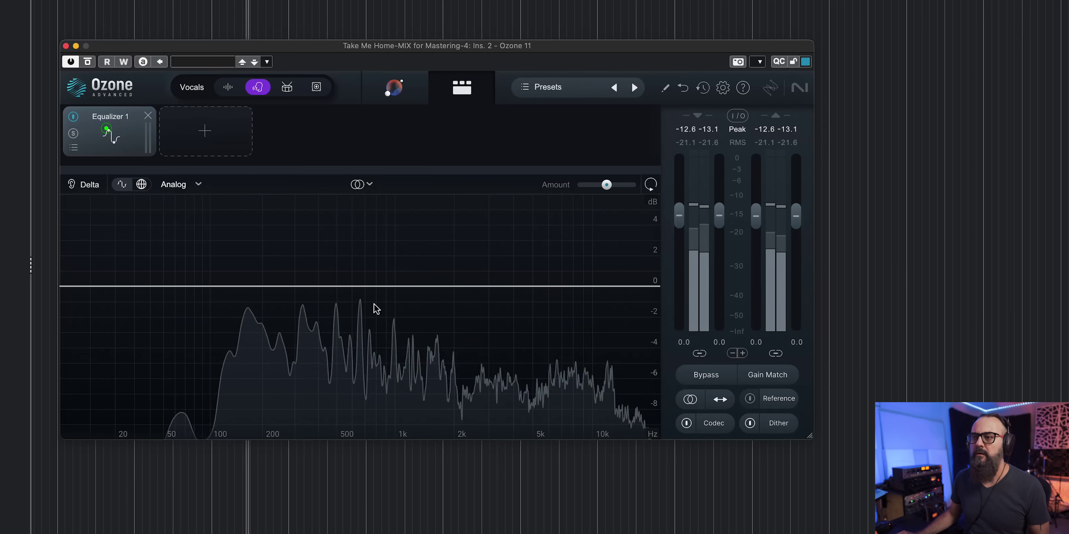
drag(422, 287, 482, 264)
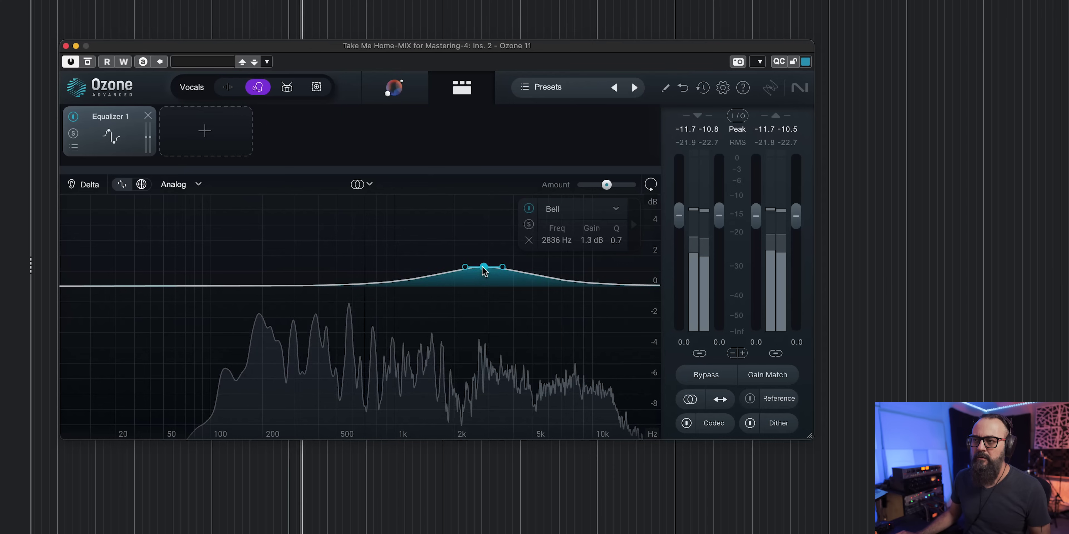
click(416, 268)
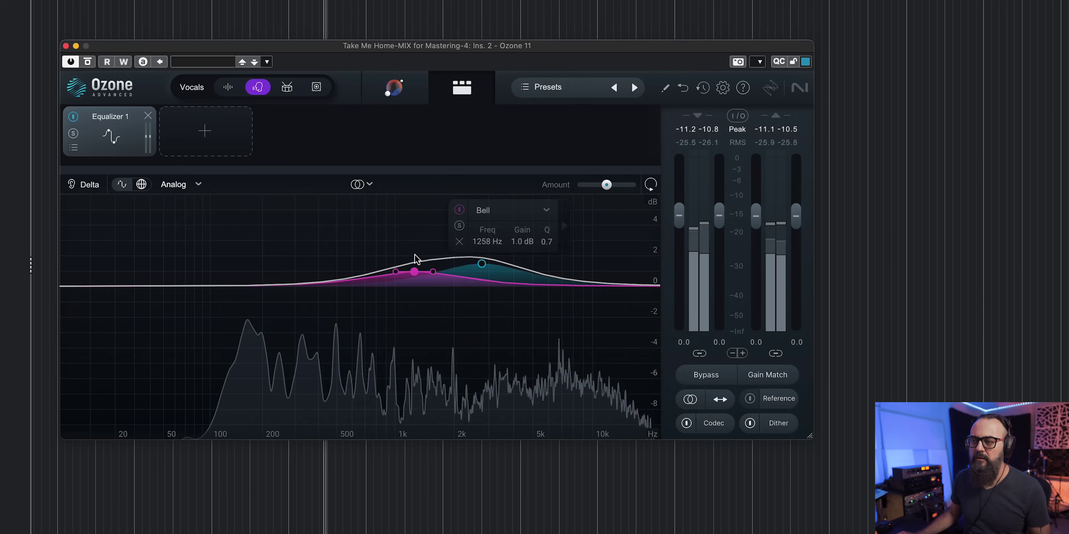
drag(416, 259, 417, 261)
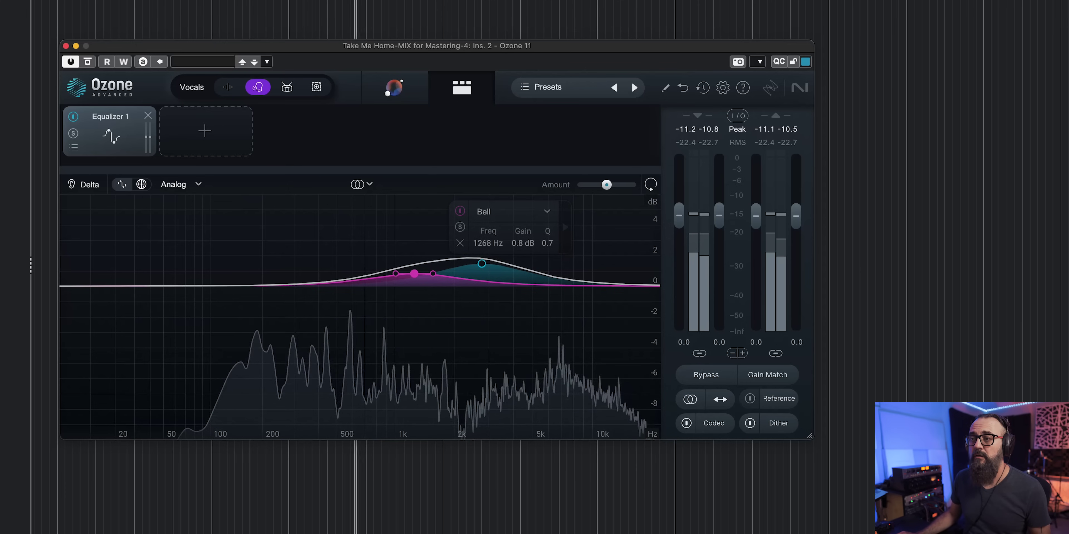
click(701, 375)
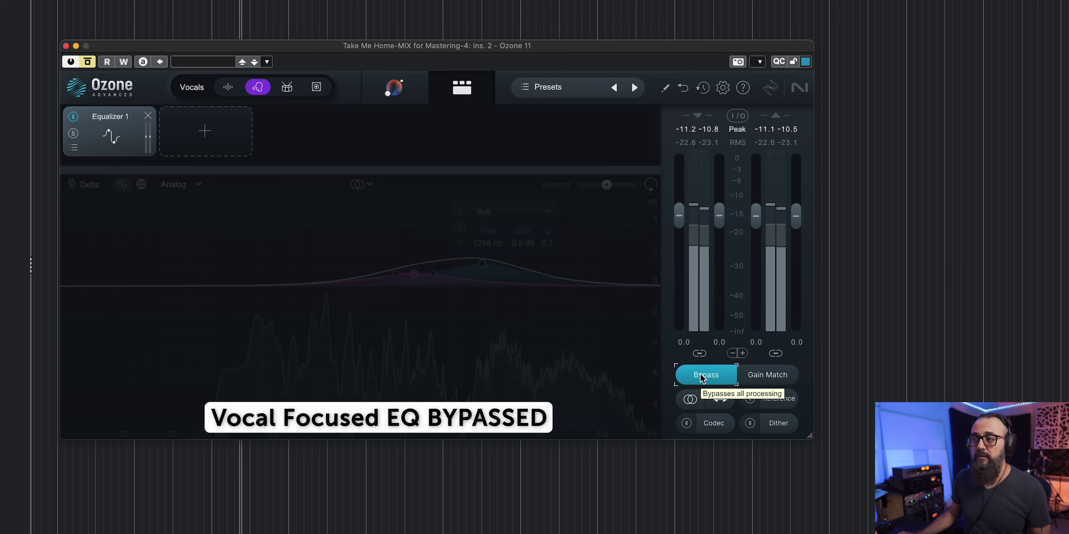
Step: Re-enable the EQ and raise the magenta vocal bell to about +4.6 dB near 1790 Hz
click(700, 375)
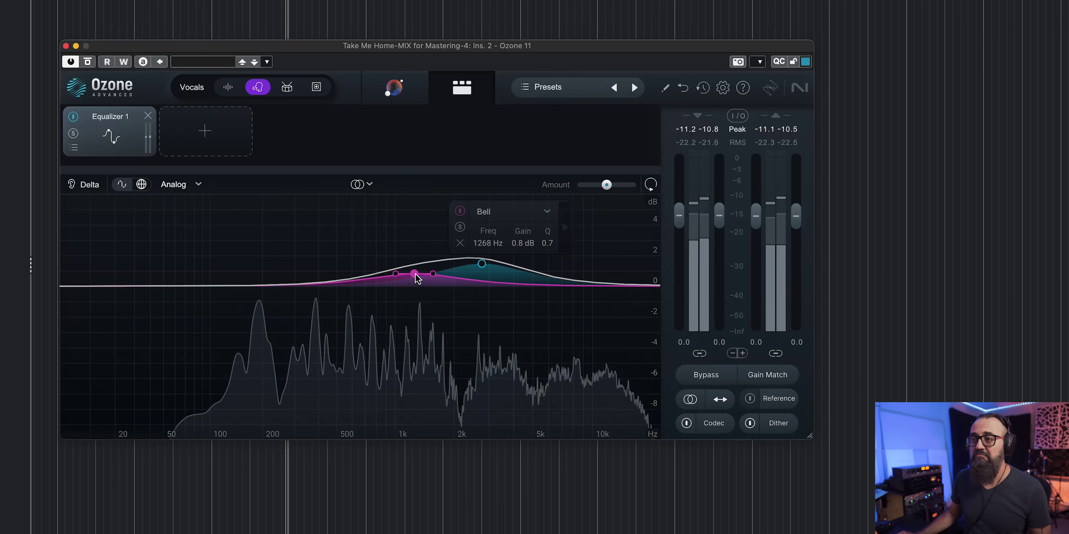
drag(414, 274, 406, 362)
drag(426, 303, 410, 276)
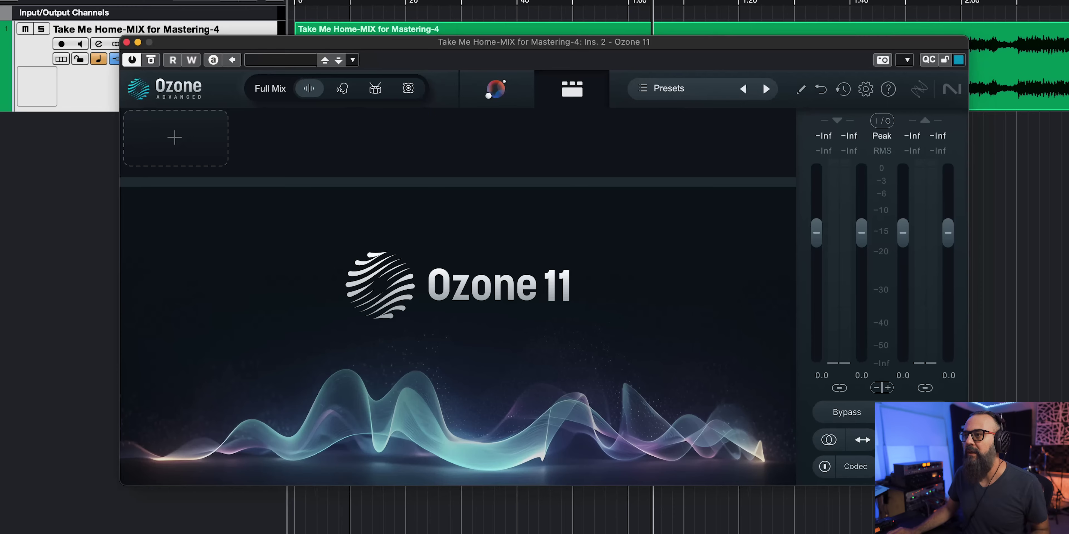
Step: Load 'No Snare Left Behind' (Equalizer 1, Impact, Exciter on Drums) and close the Preset Manager
click(712, 94)
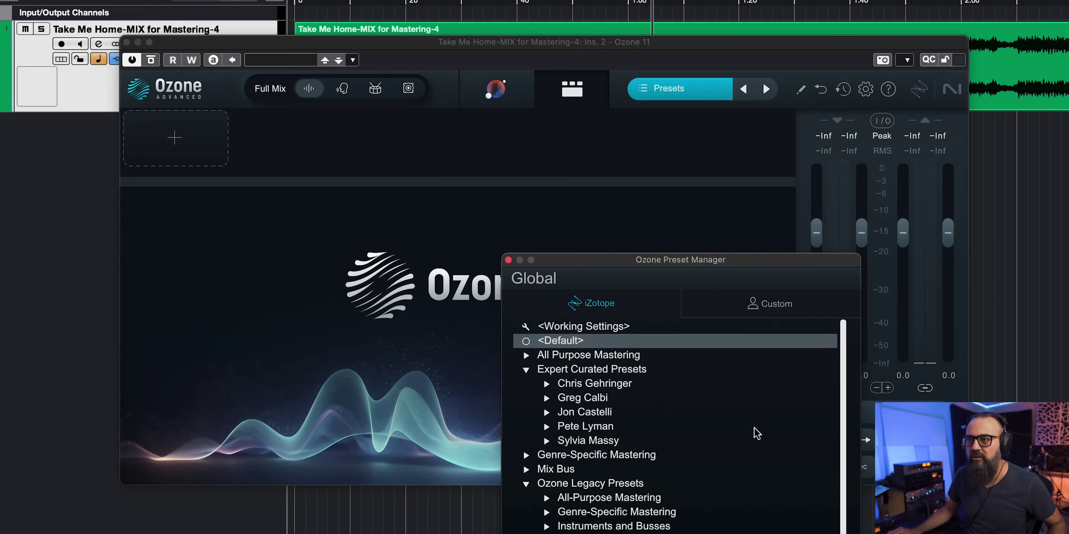
scroll(756, 434, down, 1)
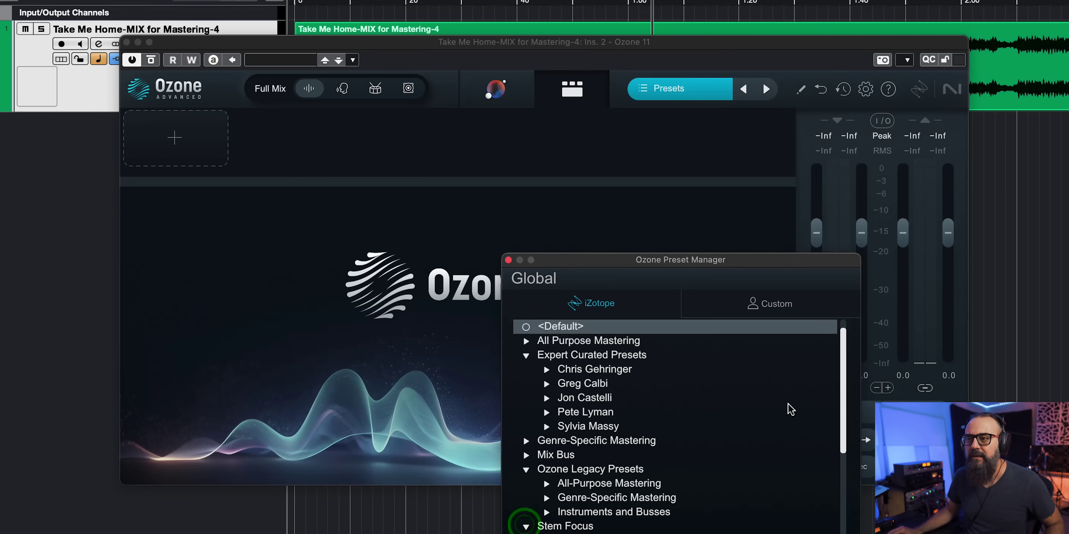
scroll(790, 409, down, 12)
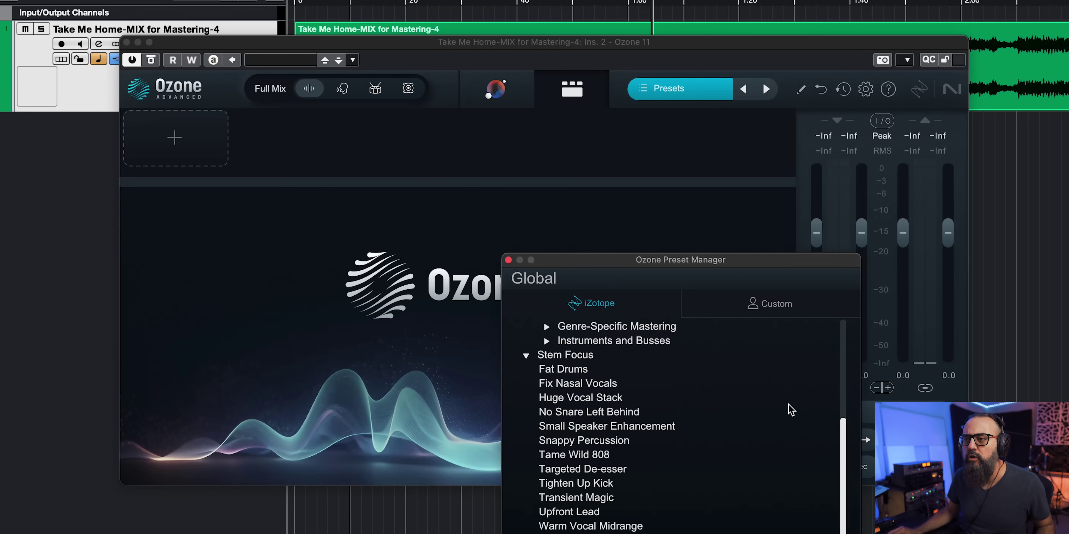
double_click(574, 413)
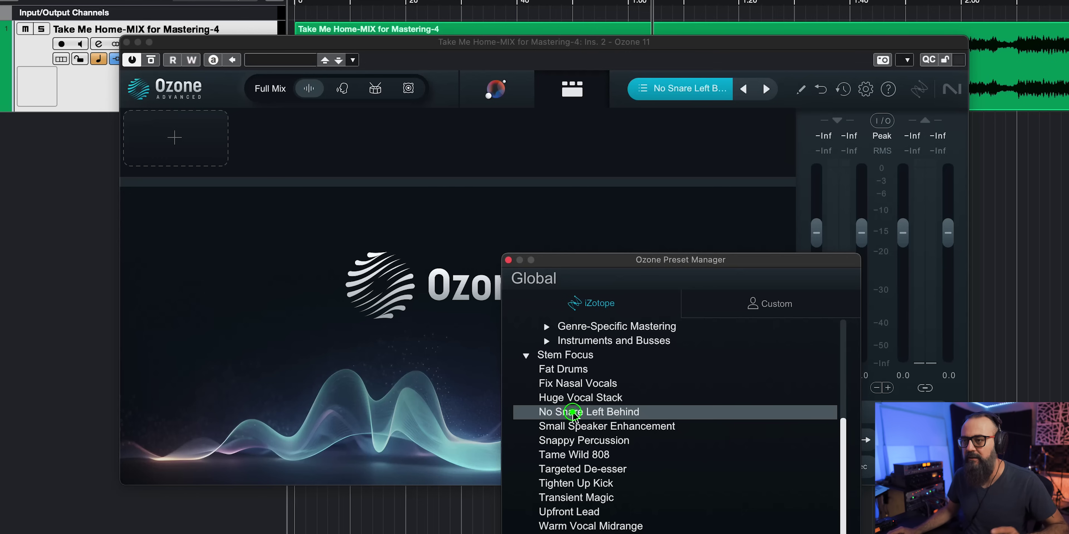
click(666, 165)
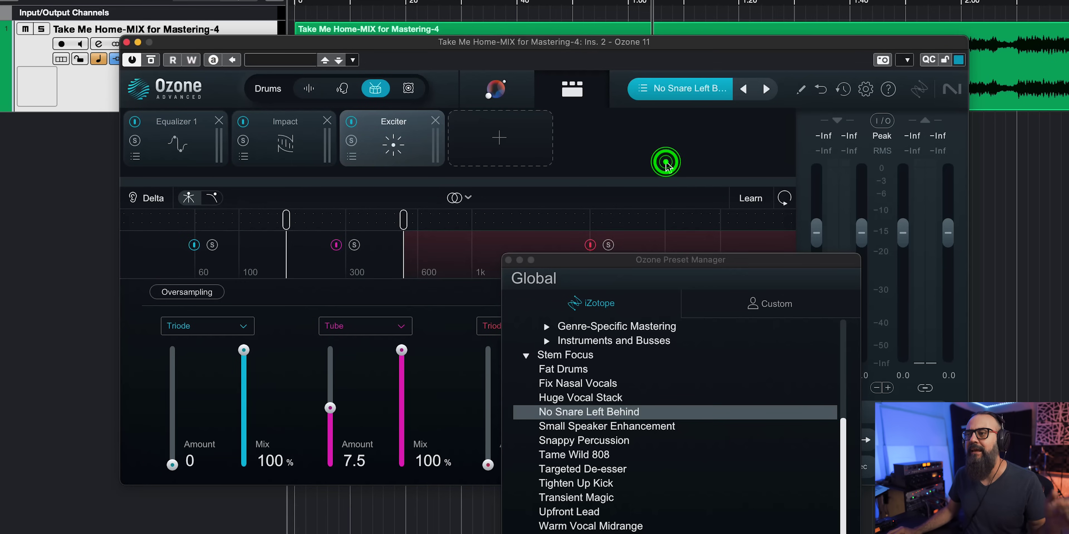
click(508, 261)
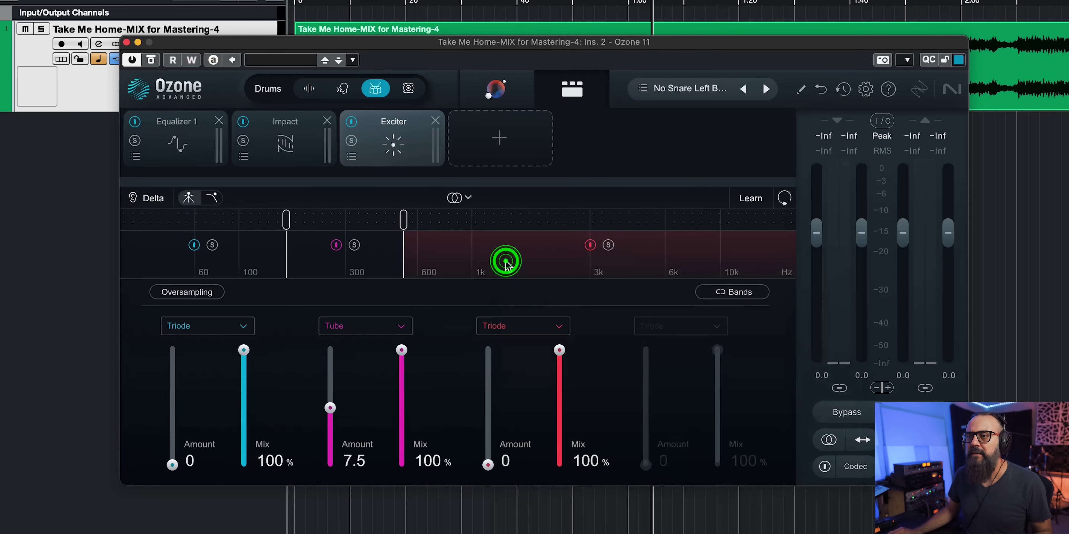
Step: Add a roughly 3 dB bell near 6.9 kHz on Equalizer 1, then A/B Ozone against bypass
click(286, 144)
click(171, 148)
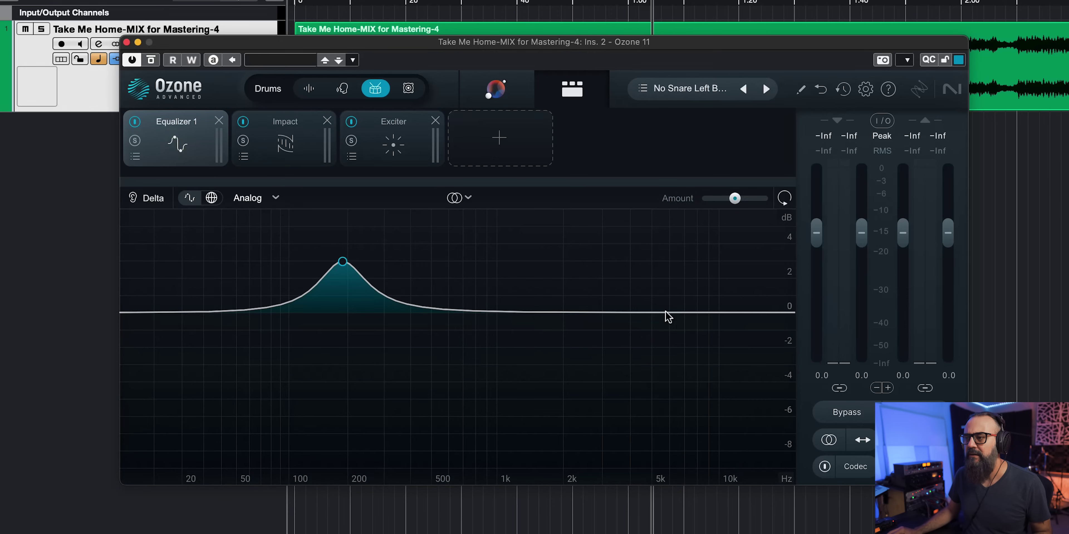
drag(660, 314, 669, 262)
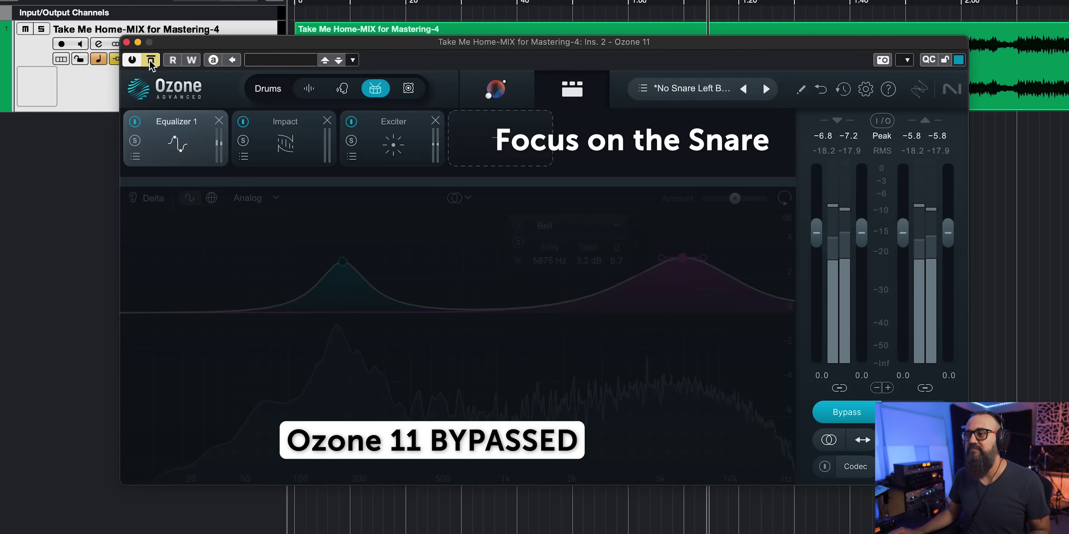
click(151, 60)
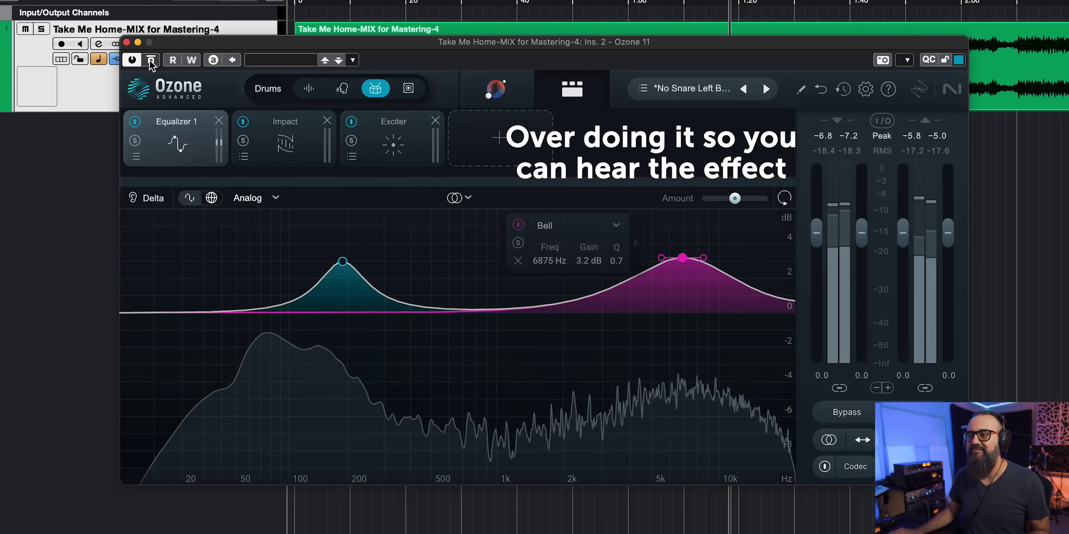
click(151, 60)
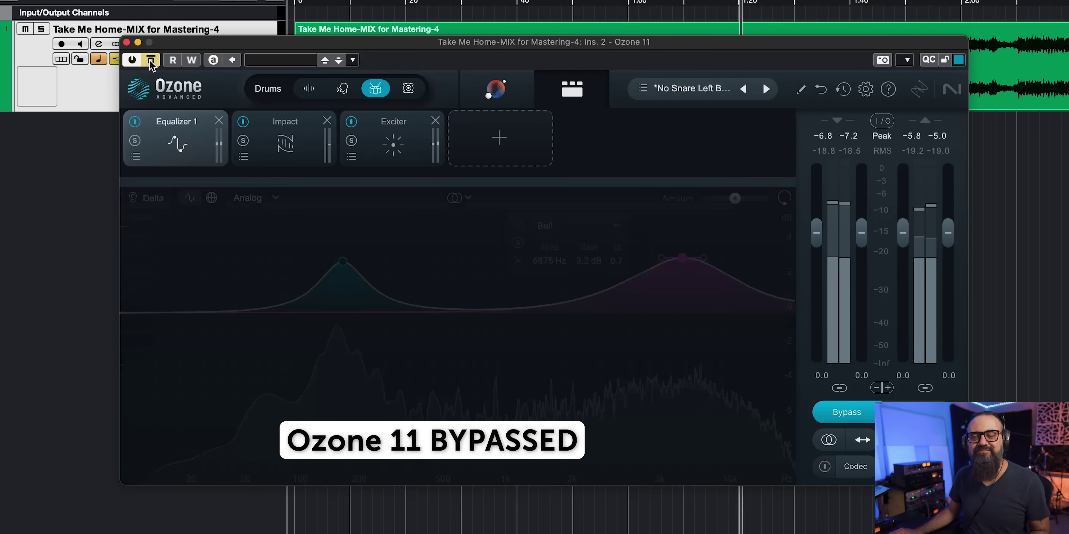
click(150, 60)
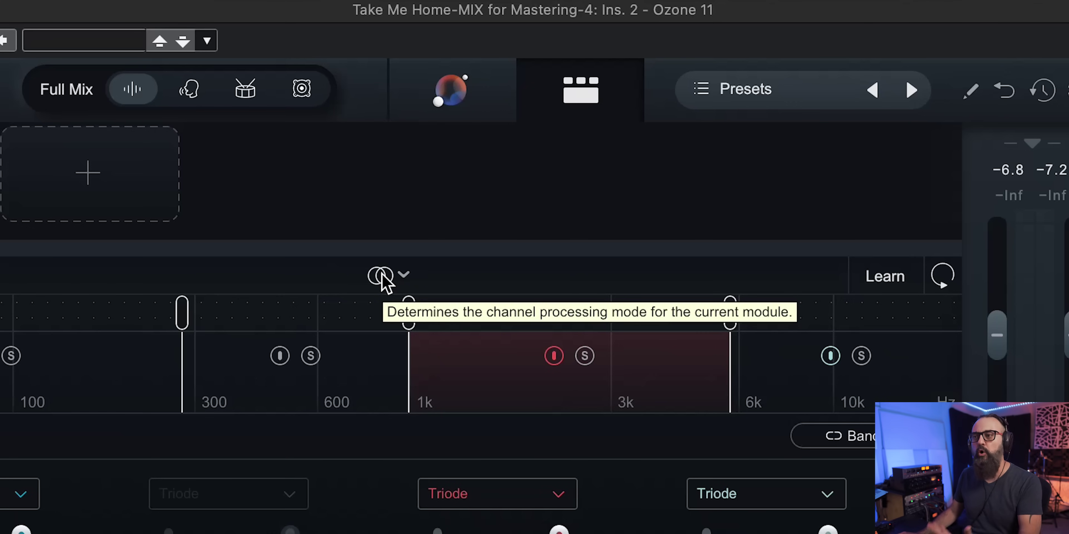
click(382, 275)
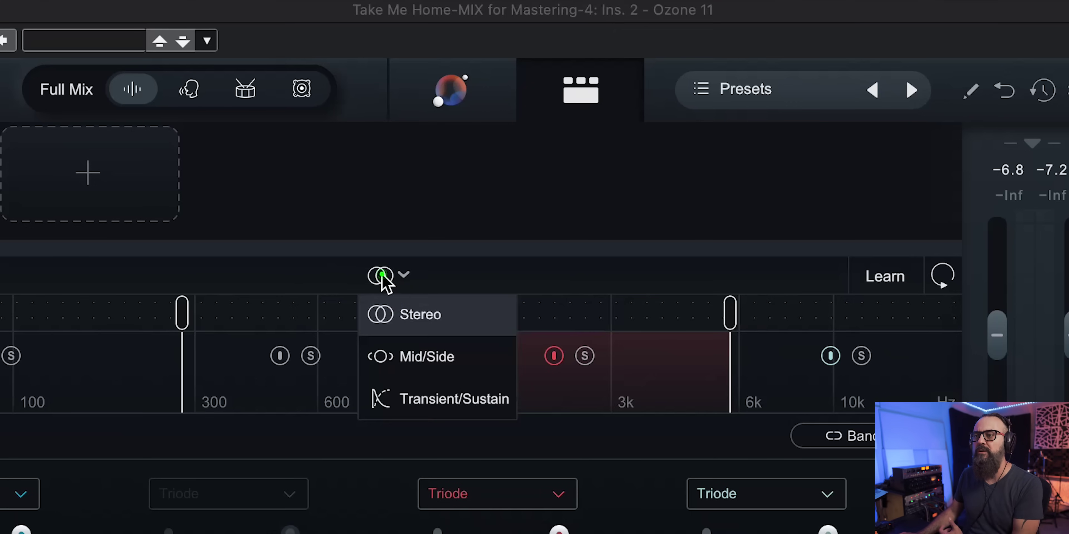
click(446, 373)
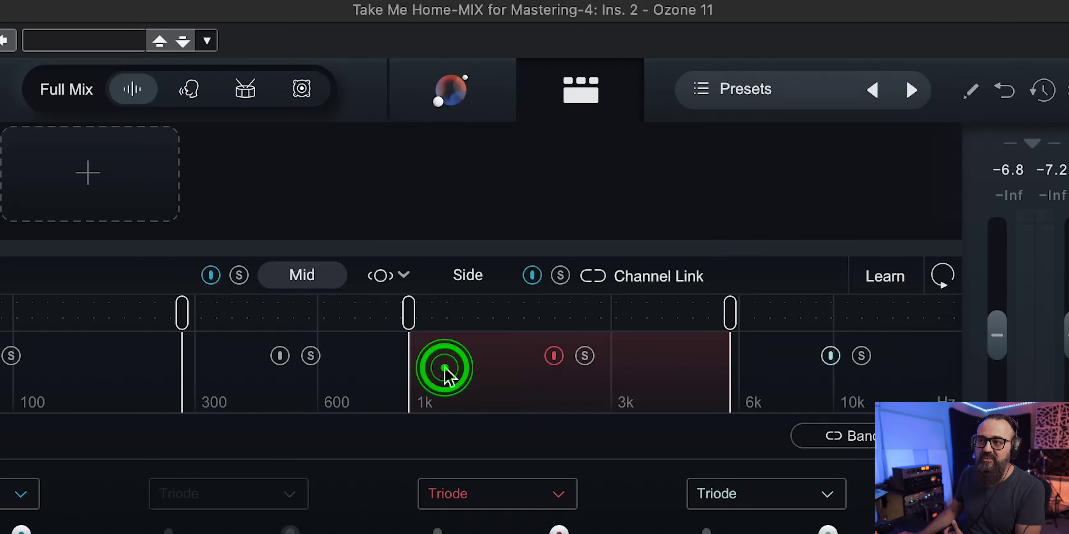
click(380, 276)
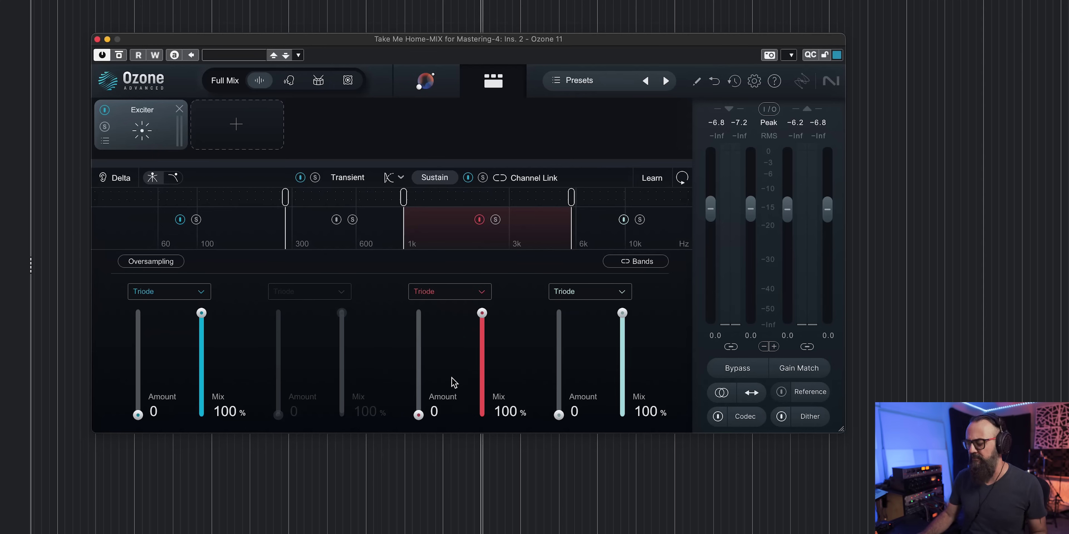
Step: Play the mix, set band 1's Amount to about 5.2, and A/B the Exciter on and off
key(space)
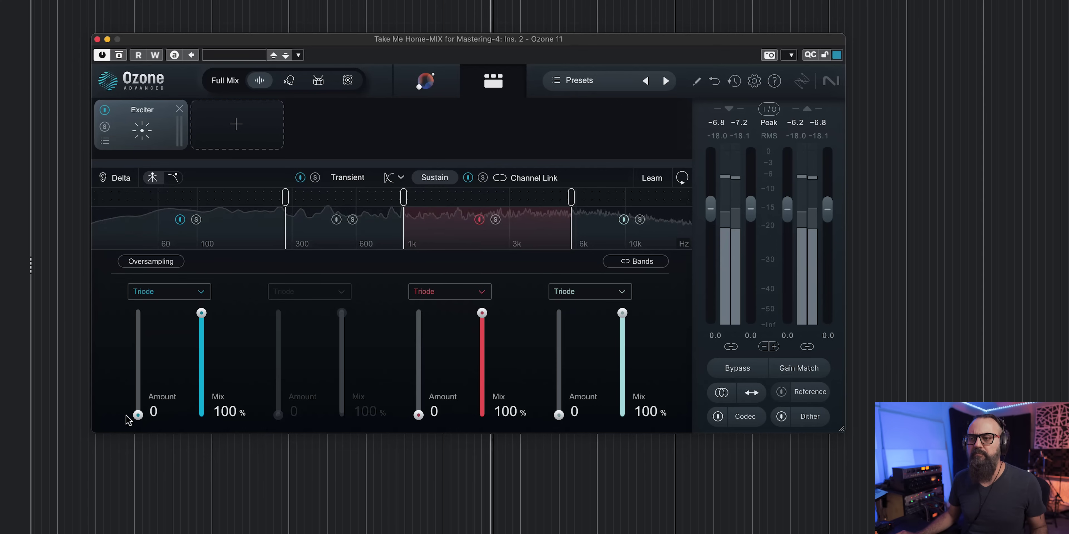
scroll(138, 415, up, 15)
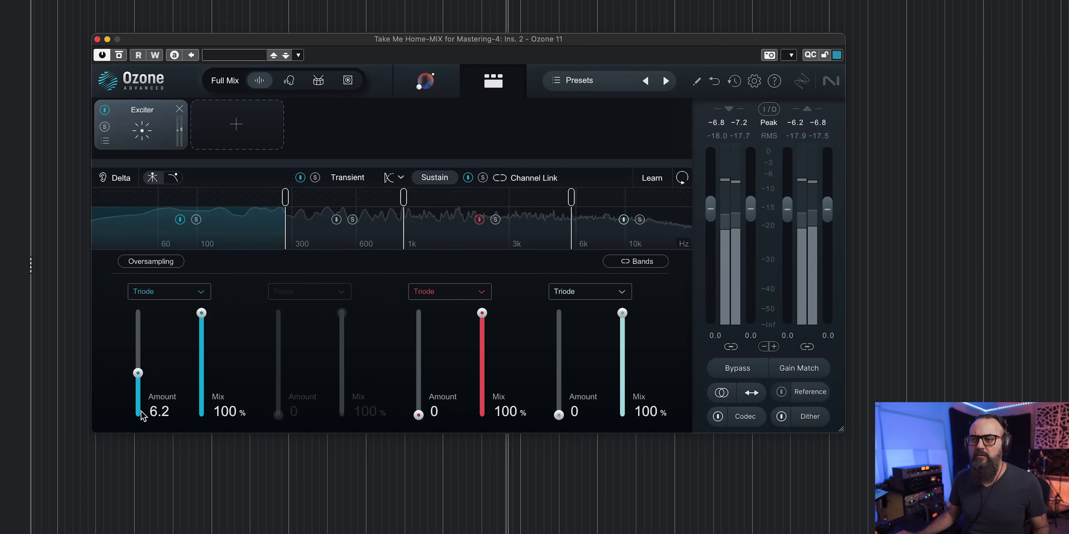
scroll(141, 413, down, 4)
scroll(141, 415, up, 20)
scroll(141, 415, down, 4)
scroll(142, 415, down, 19)
scroll(141, 415, up, 2)
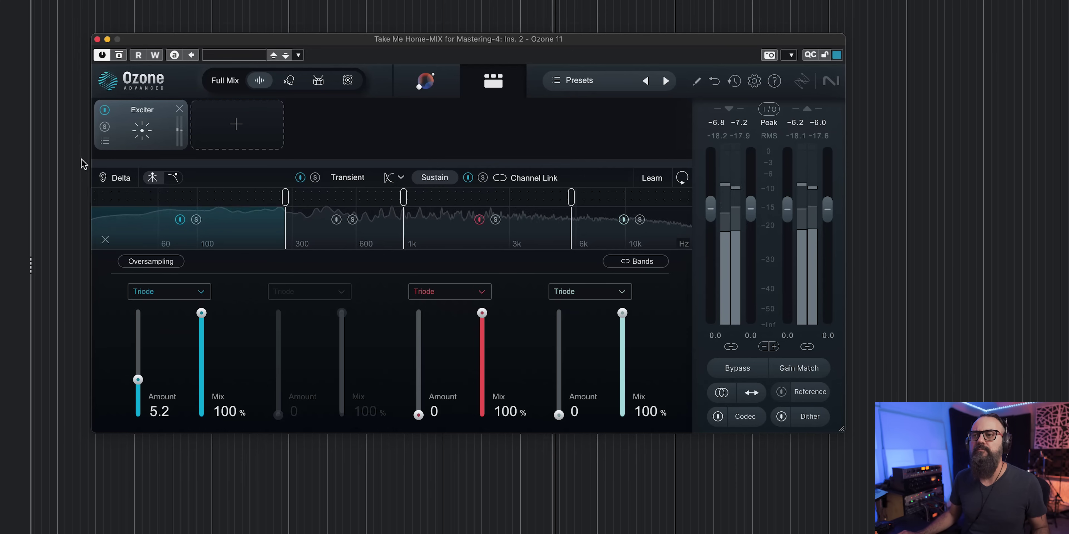
click(104, 111)
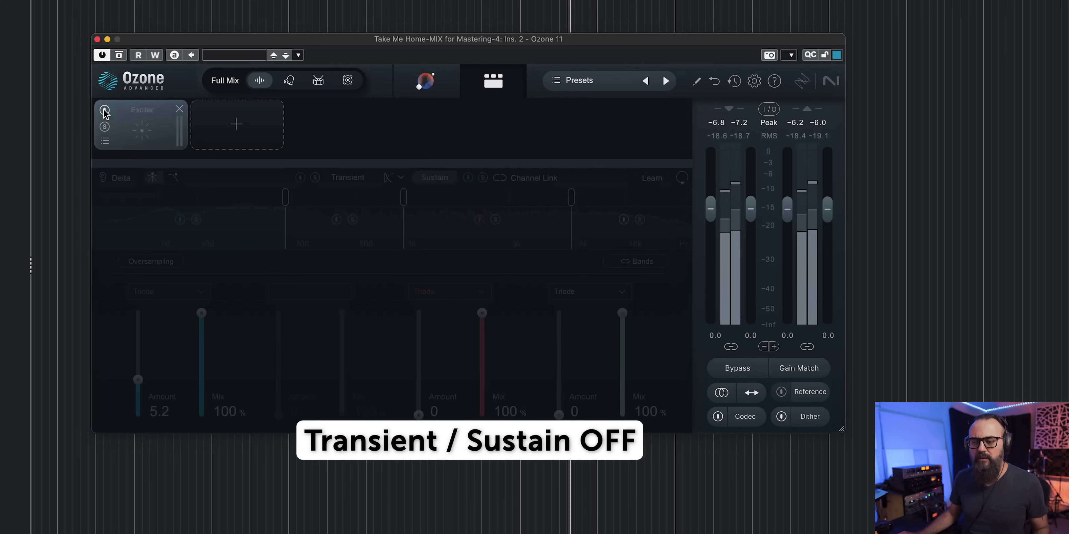
click(104, 111)
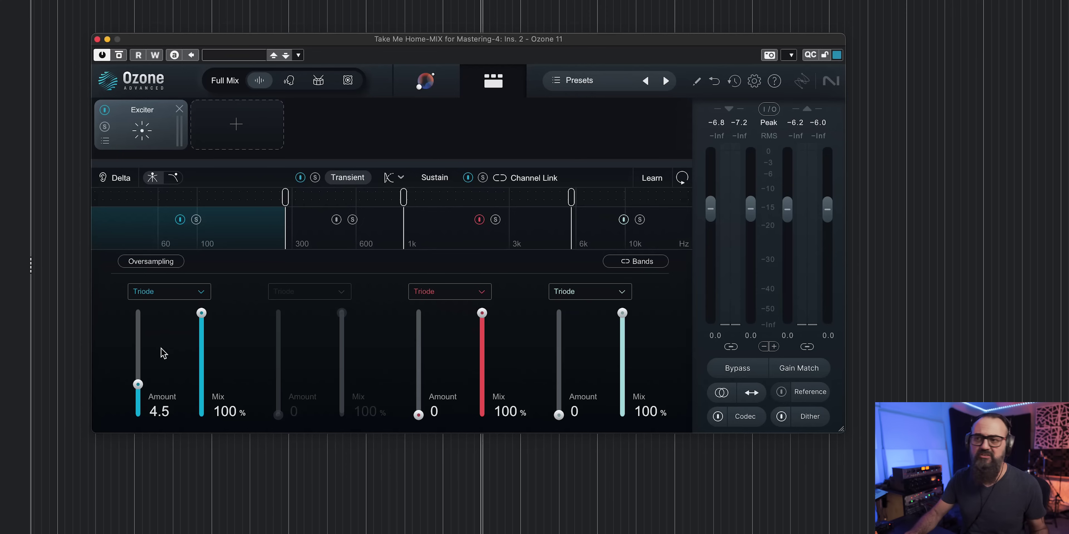
Step: Raise band 1's transient Amount to about 5.3 during playback and A/B the Exciter
key(space)
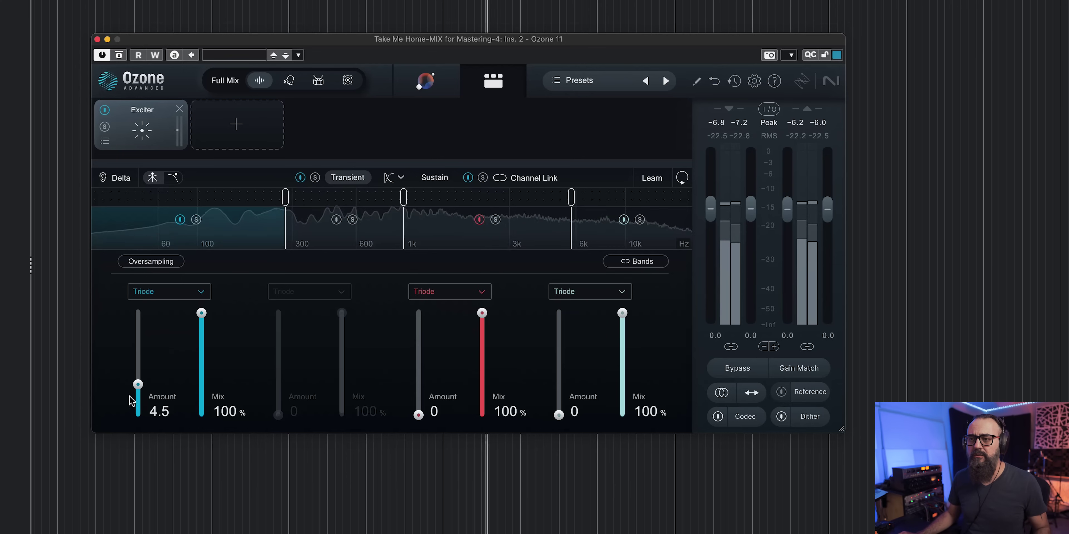
scroll(141, 396, up, 8)
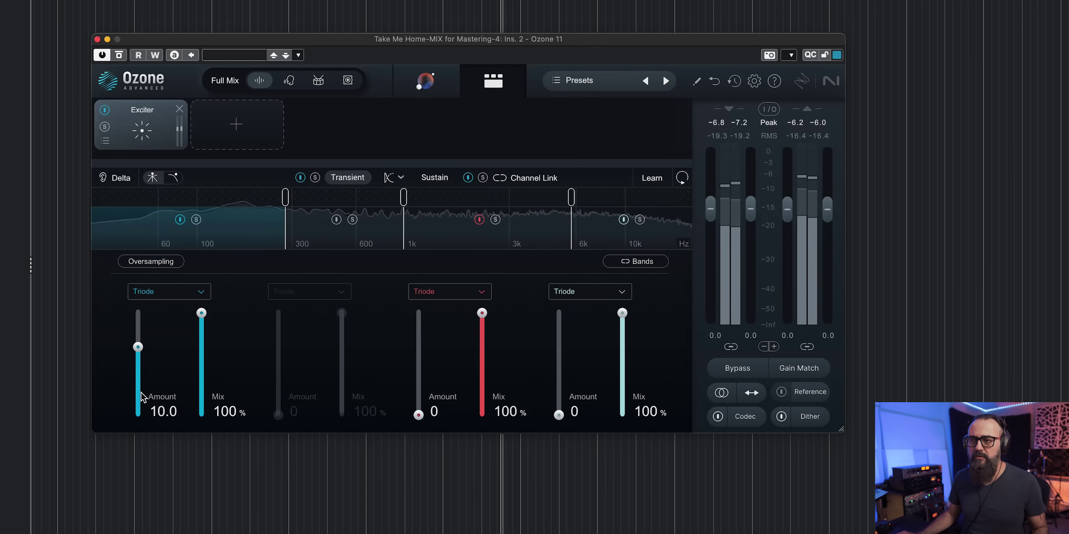
scroll(141, 396, down, 4)
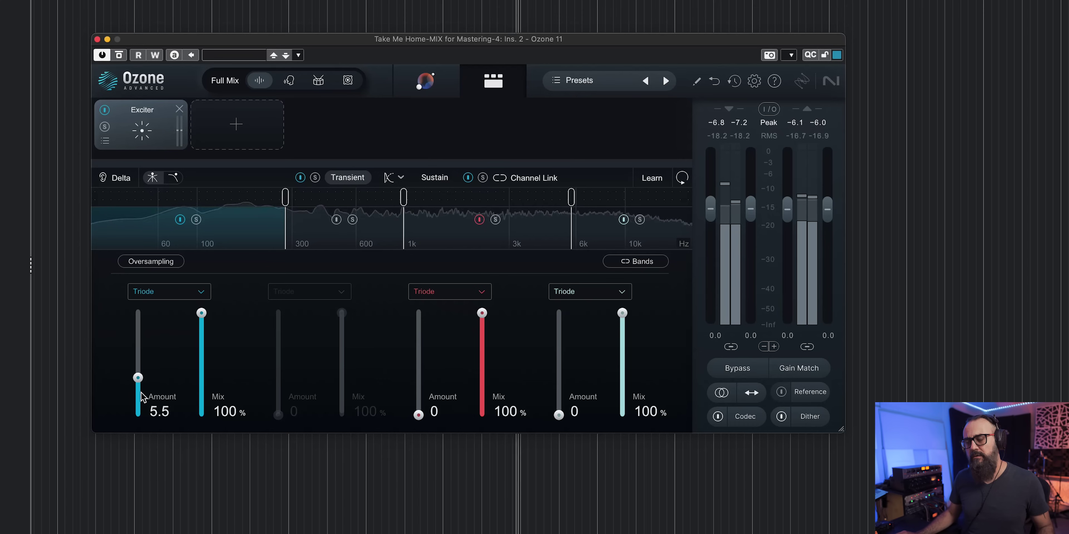
scroll(141, 396, down, 2)
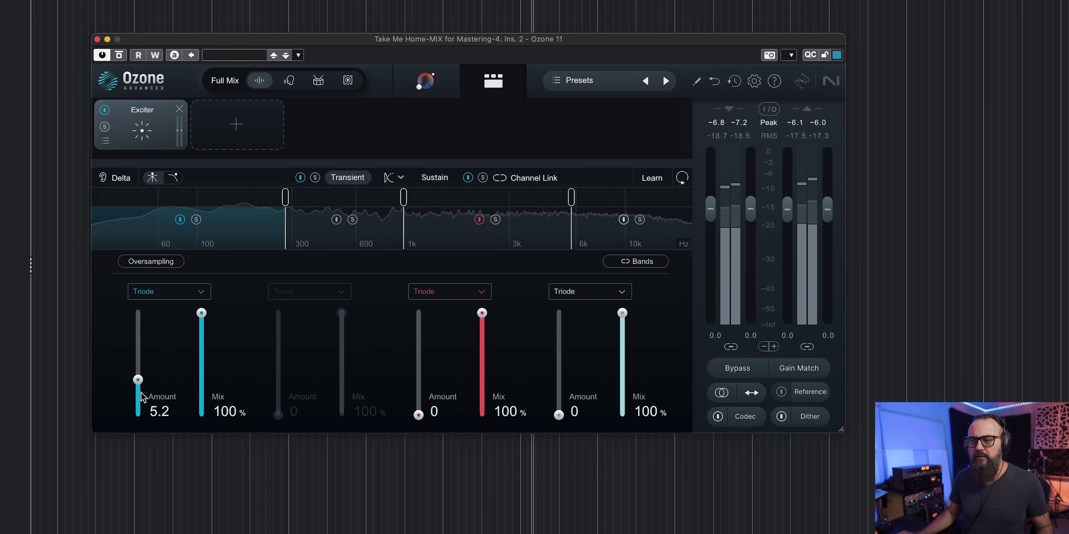
scroll(142, 396, up, 1)
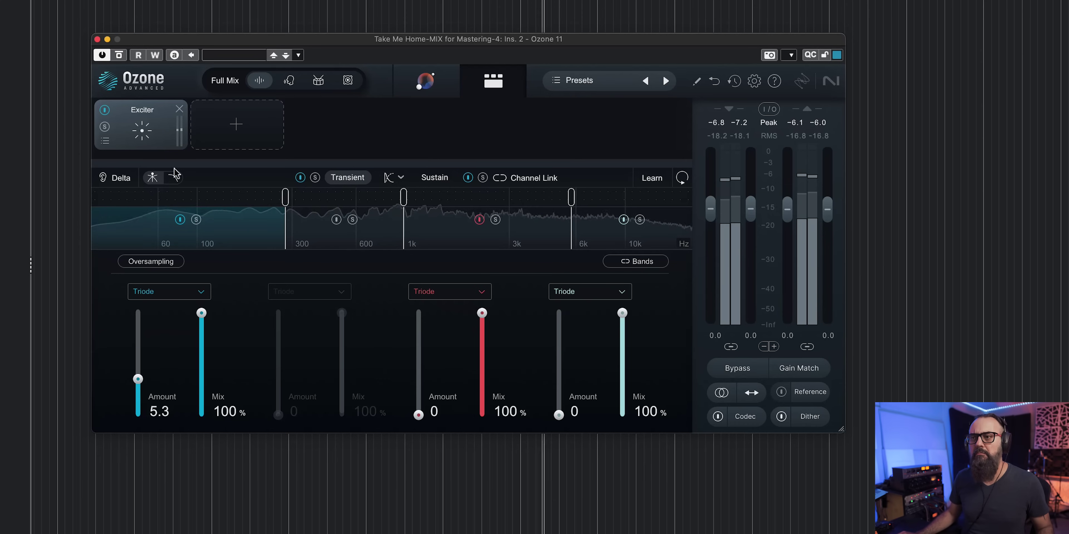
click(104, 110)
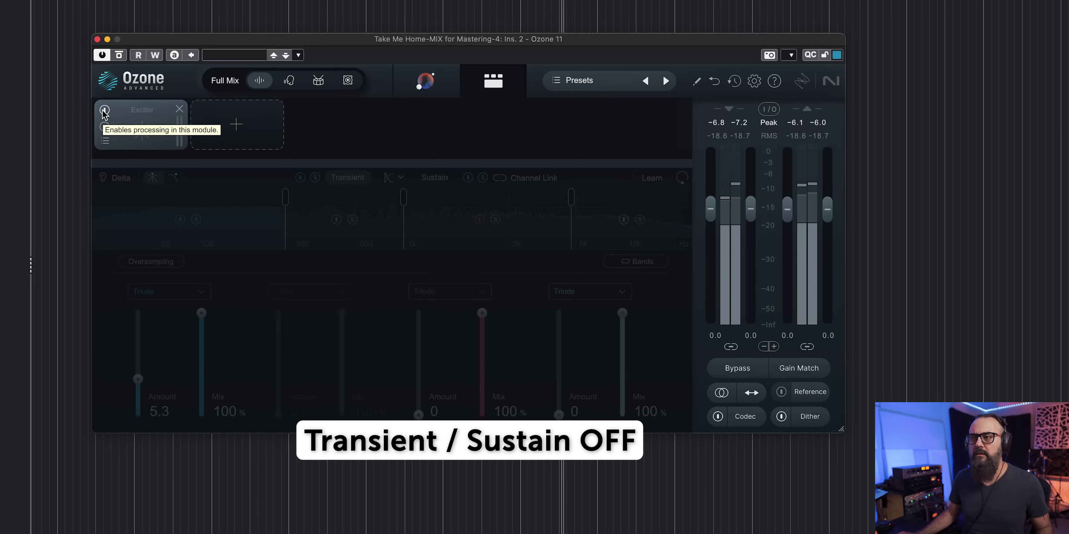
click(104, 111)
Step: Select the 1k–6k band's Amount slider and play the mix to hear it
scroll(141, 386, down, 3)
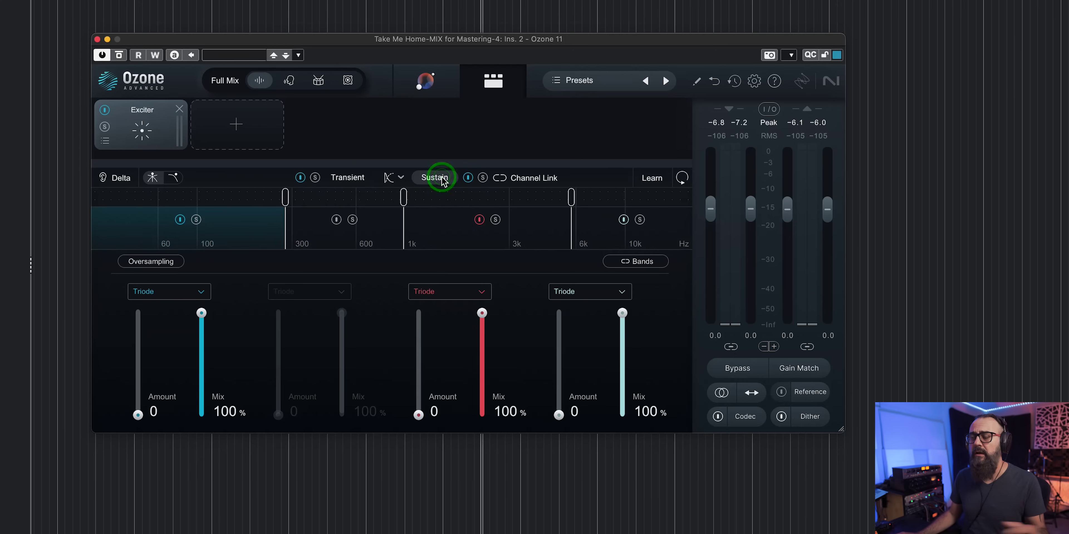
click(419, 415)
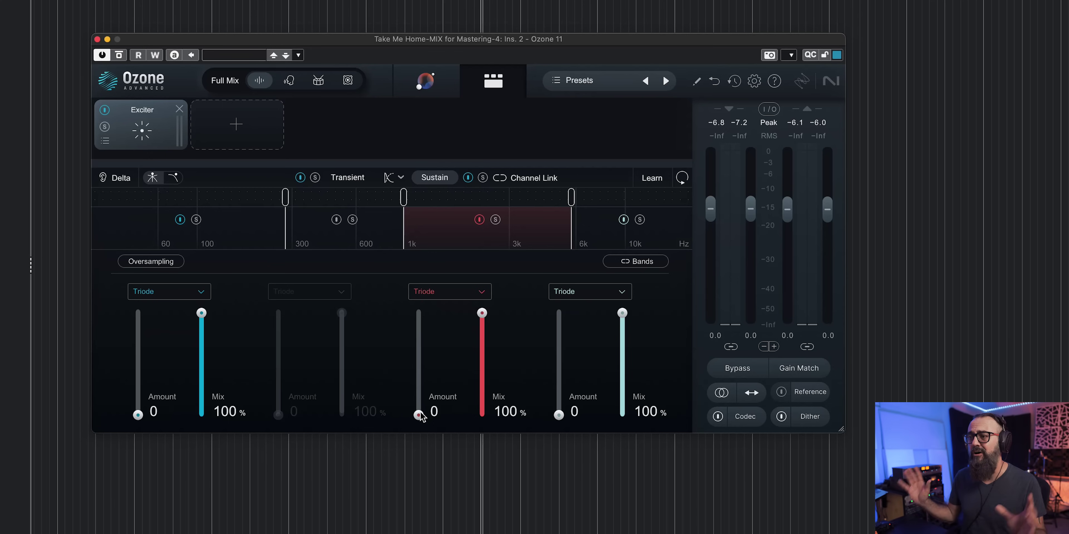
key(space)
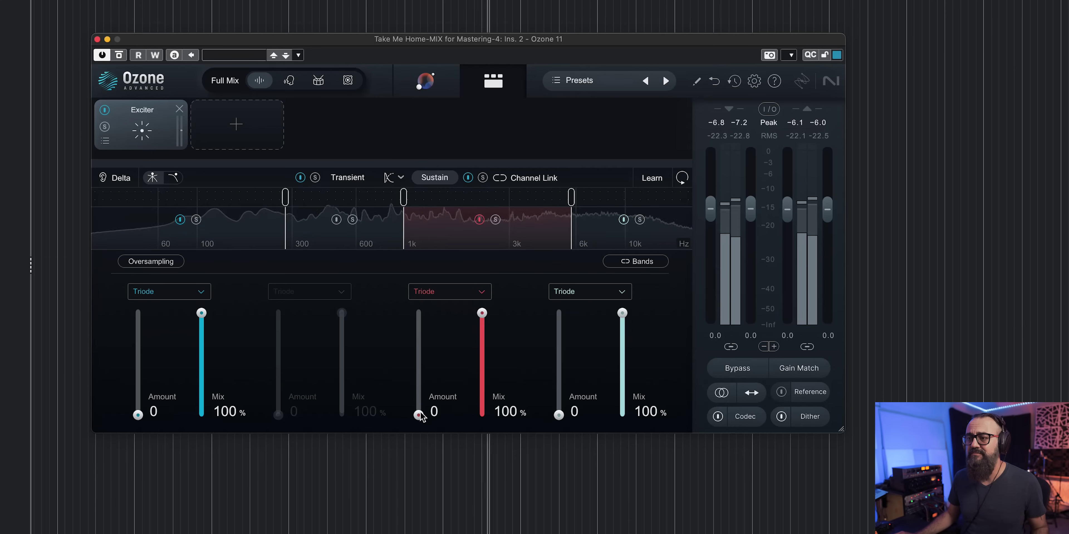